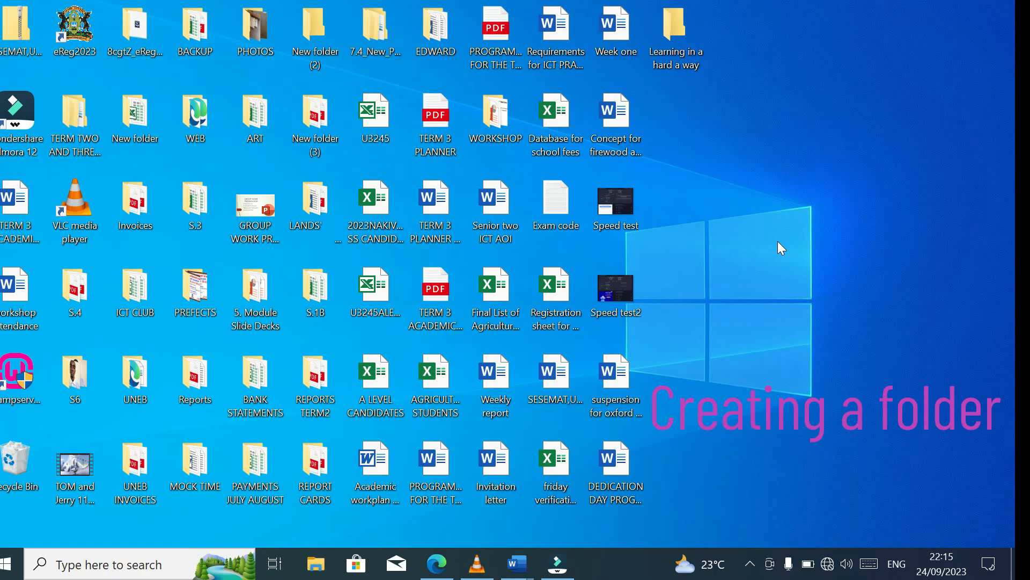
Browse This PC's Documents, Downloads, Music and Pictures folders in File Explorer and close the window.
key("super+e")
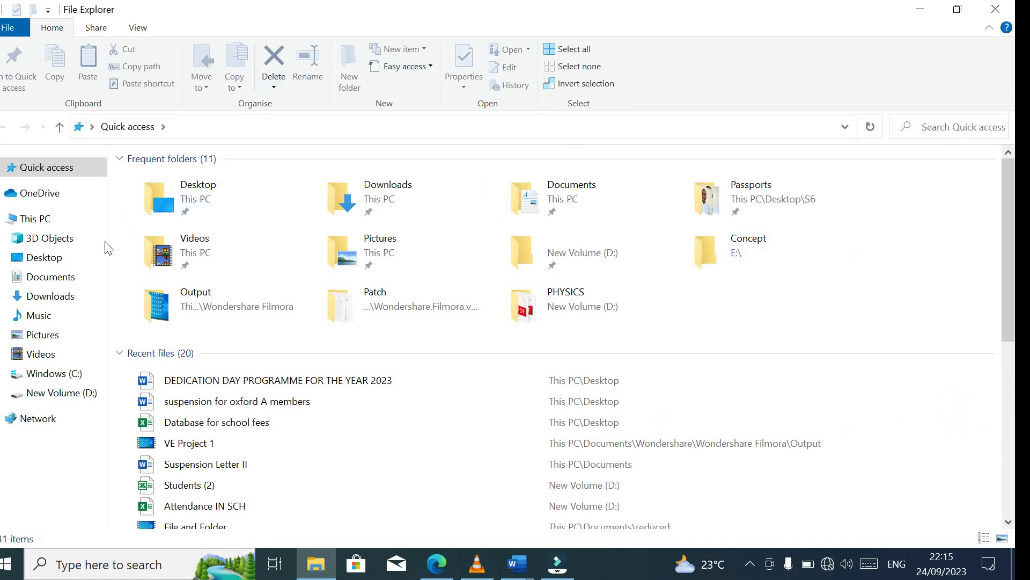
left_click(34, 227)
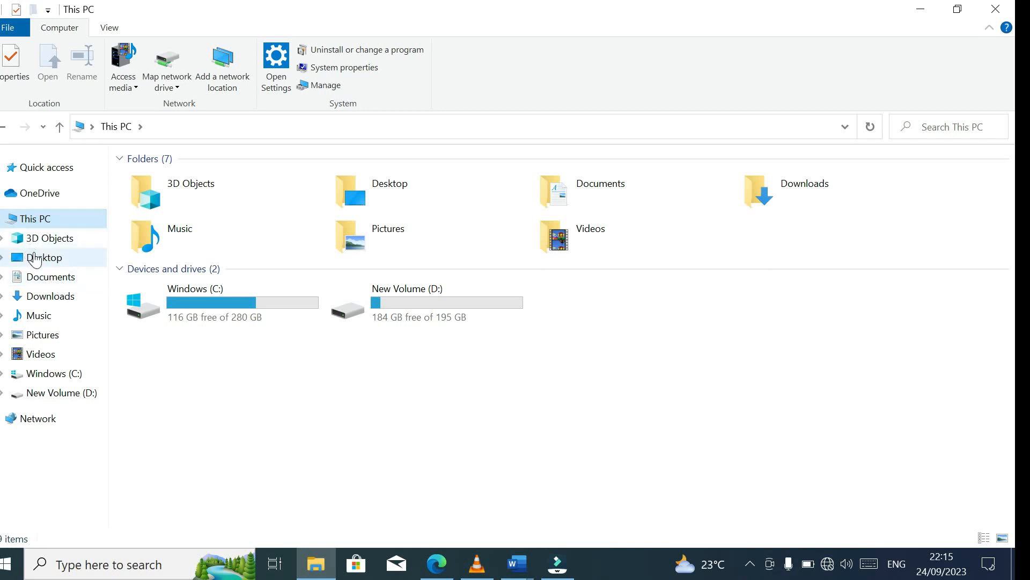
left_click(54, 279)
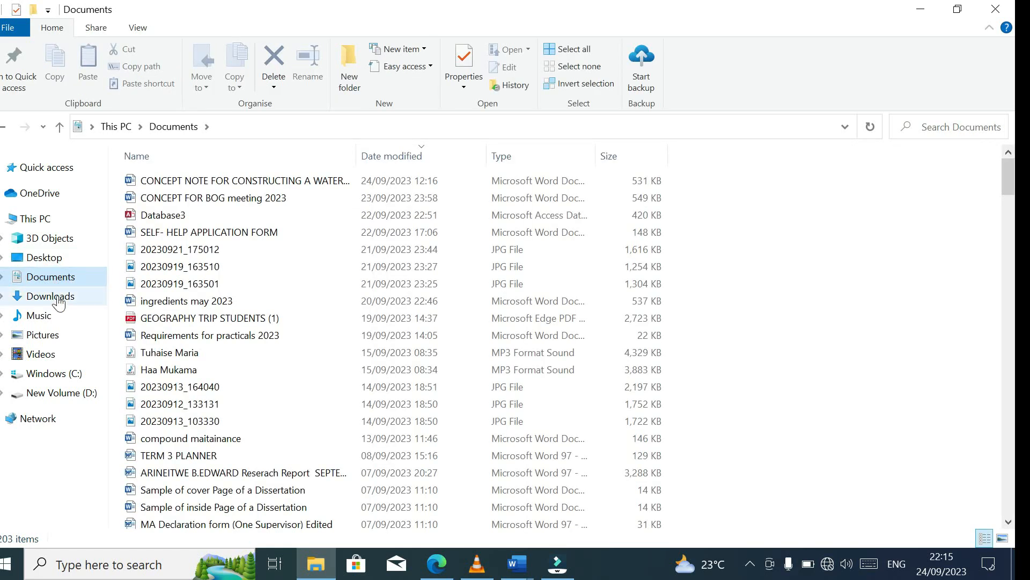
left_click(58, 303)
left_click_drag(53, 309, 53, 331)
left_click(33, 310)
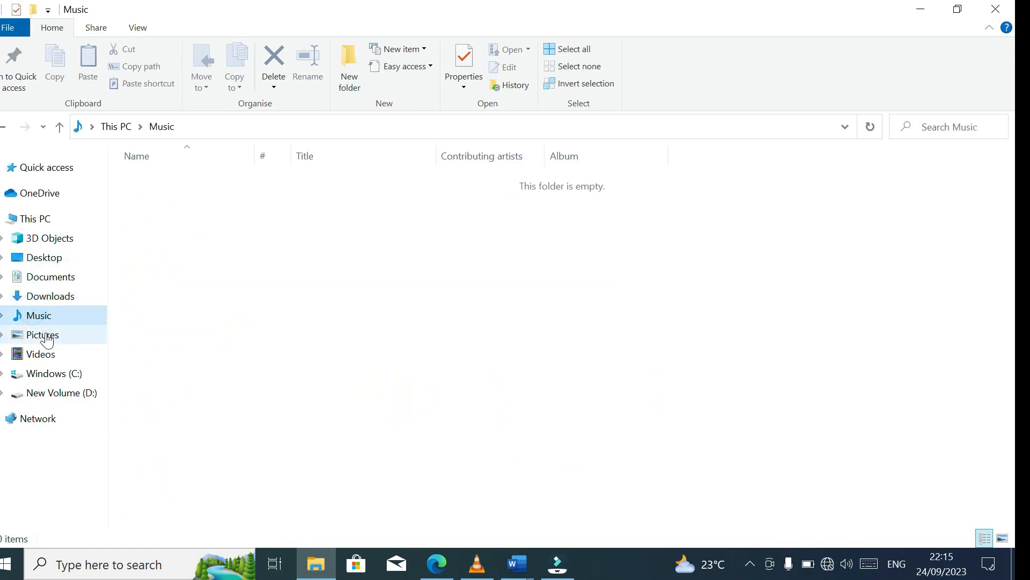
left_click(46, 335)
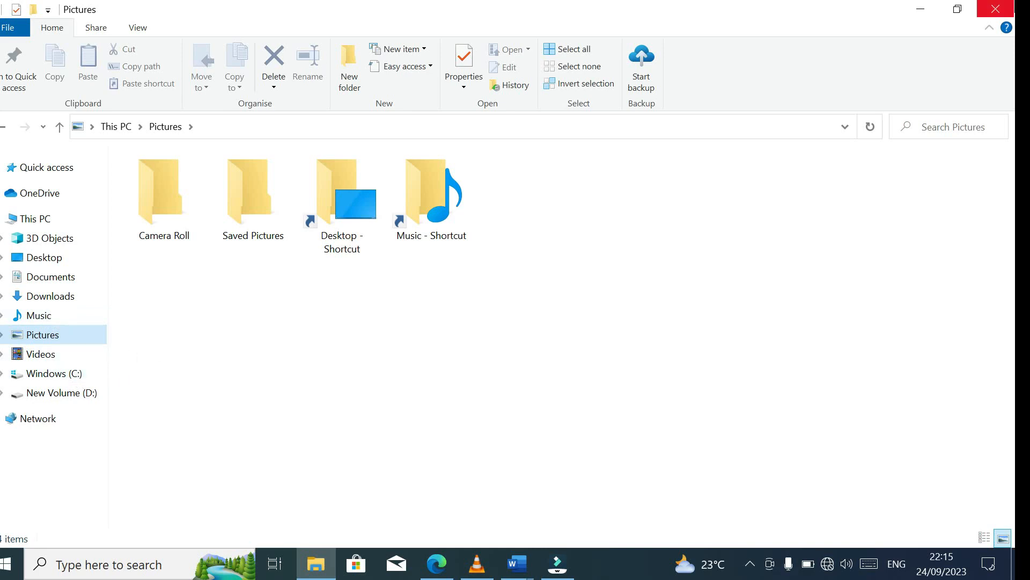
left_click(996, 8)
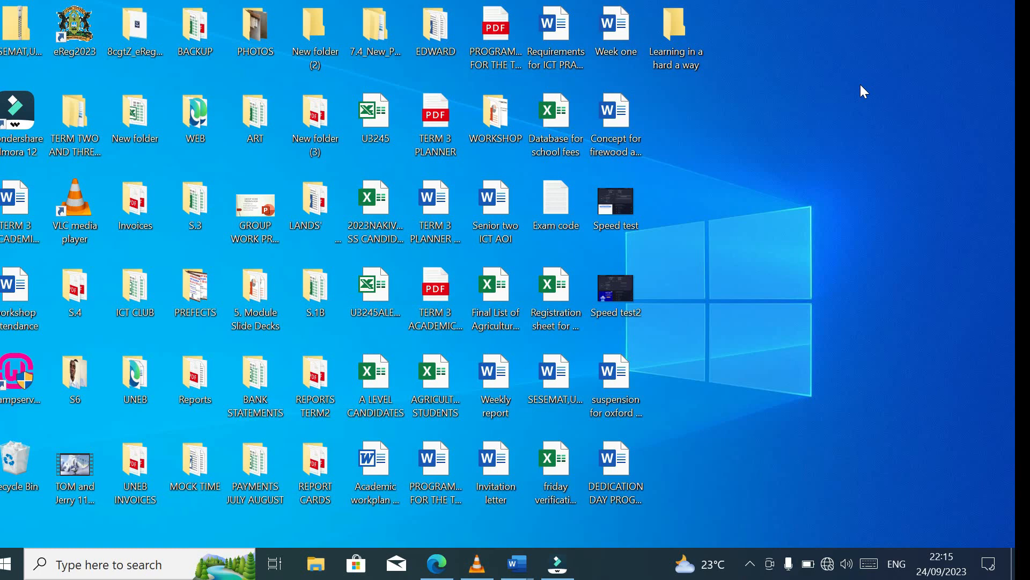
Create a new folder on the desktop and name it Practice.
right_click(712, 165)
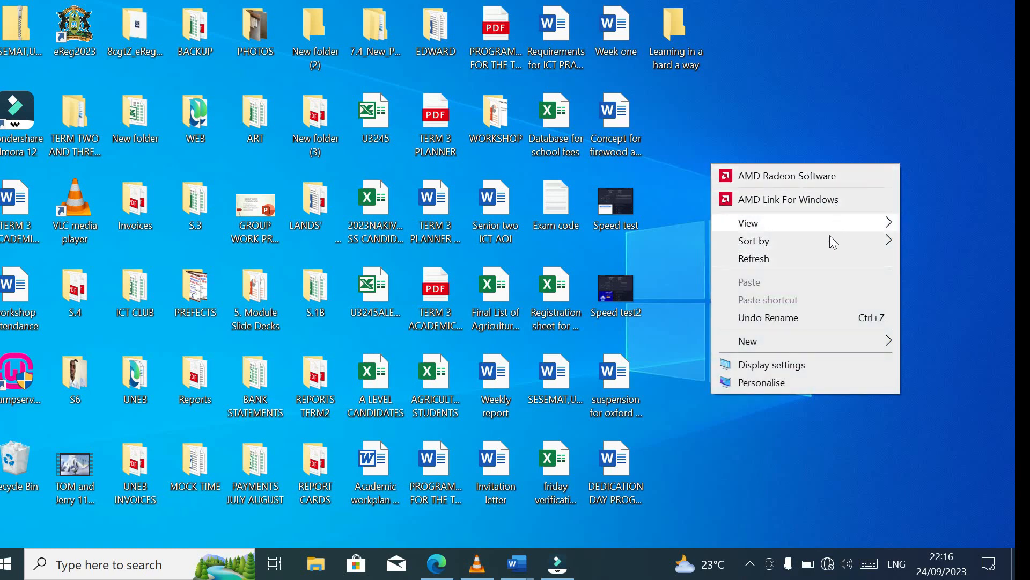
mouse_move(788, 340)
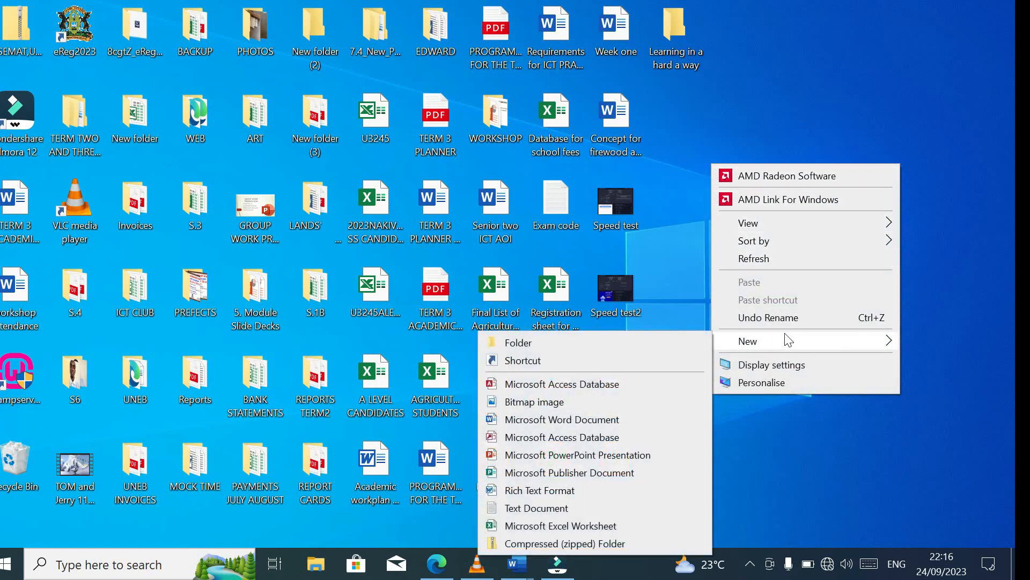
left_click(644, 339)
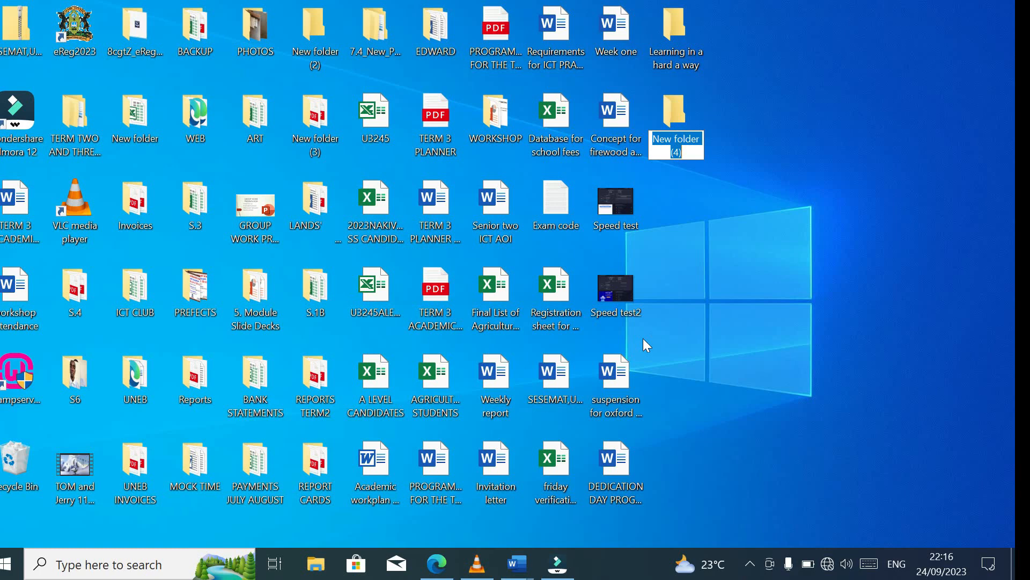
key("BackSpace")
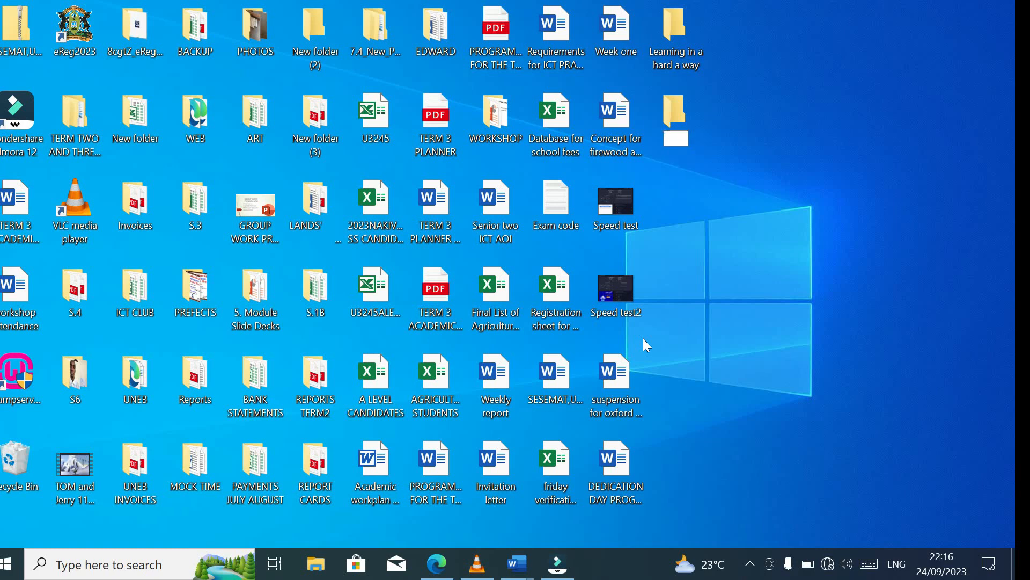
type("Practice")
key("Return")
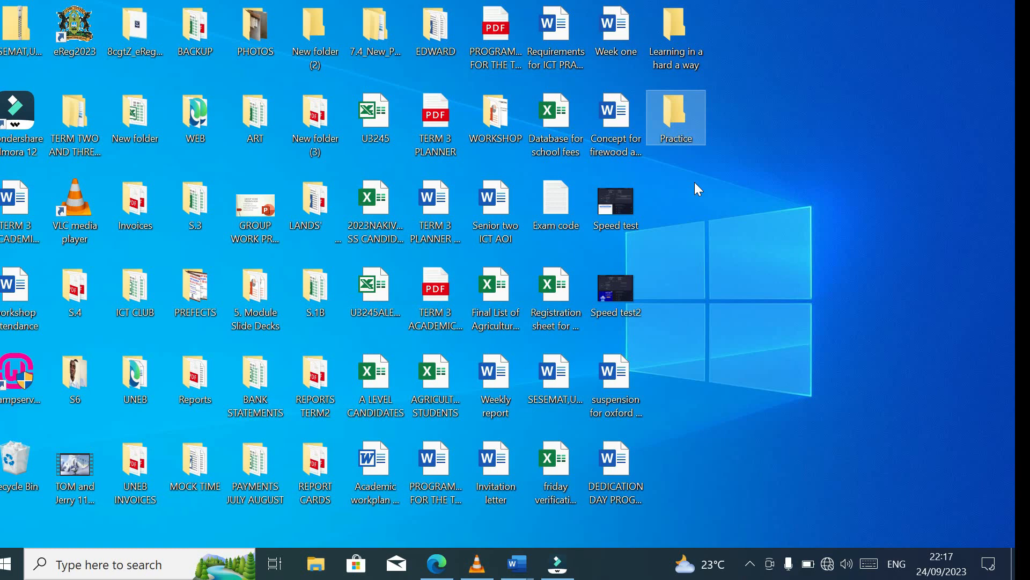
left_click(756, 172)
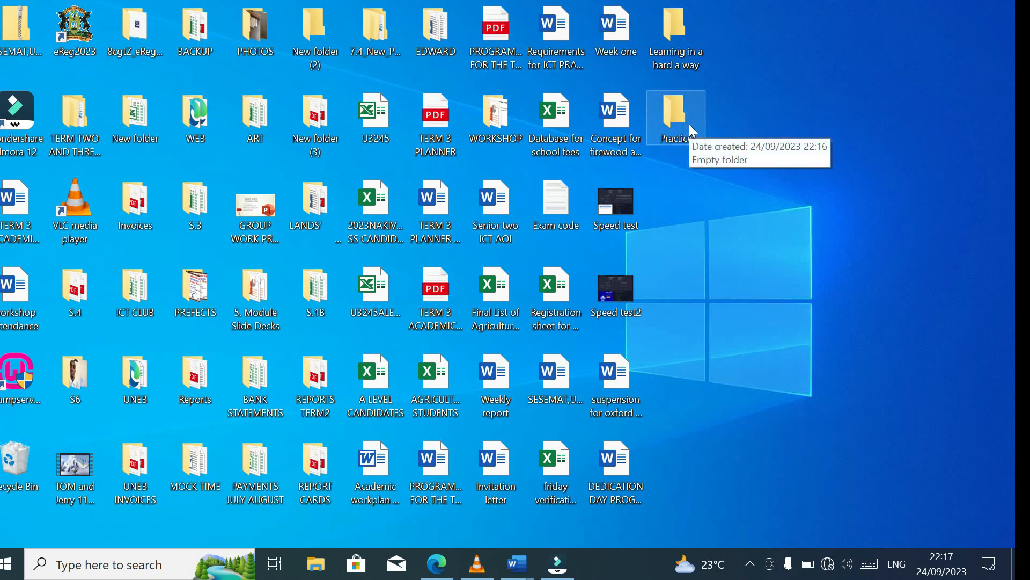
Open the Practice folder from the desktop to view its contents and close it again.
double_click(671, 112)
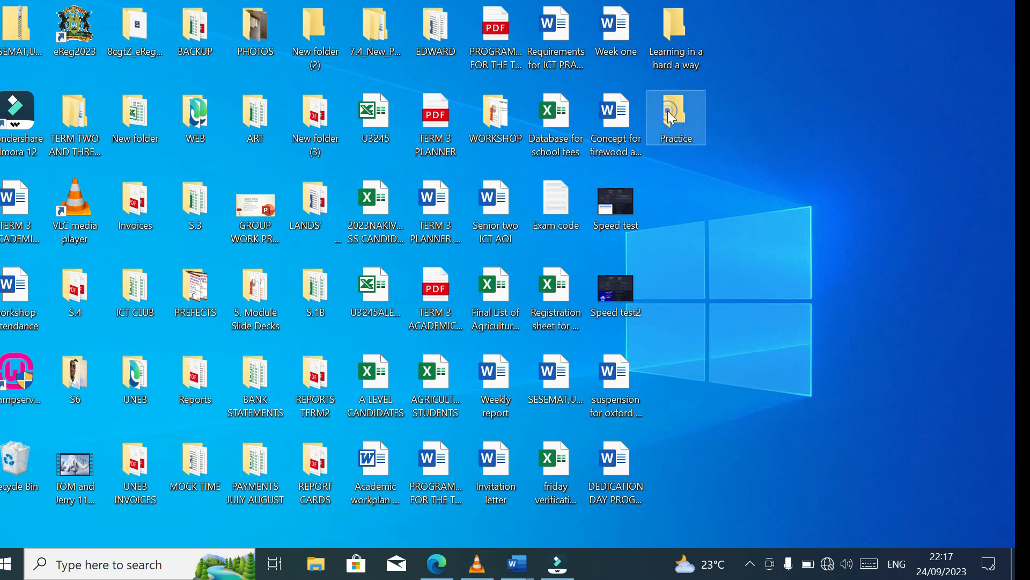
right_click(671, 115)
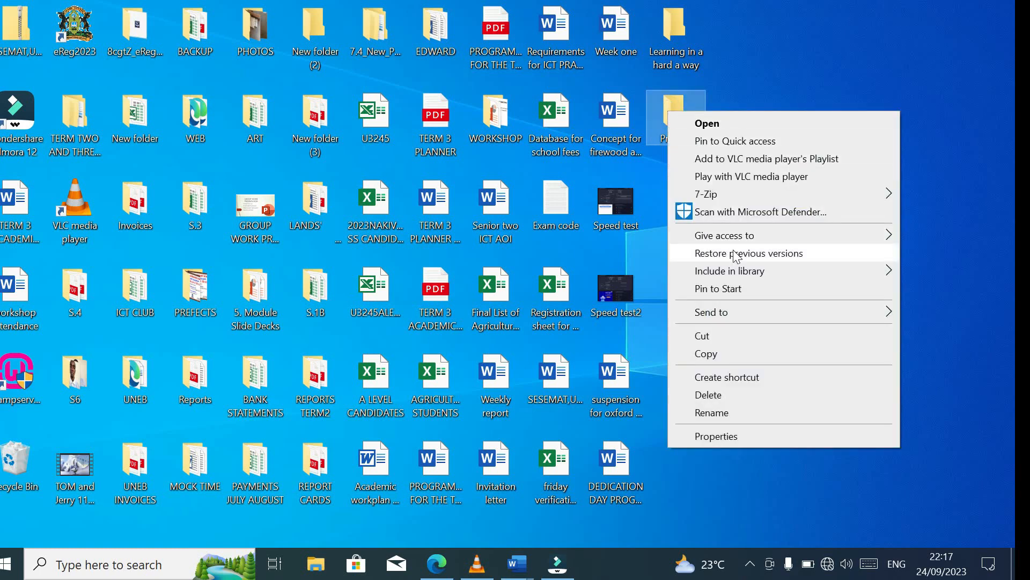
left_click(774, 124)
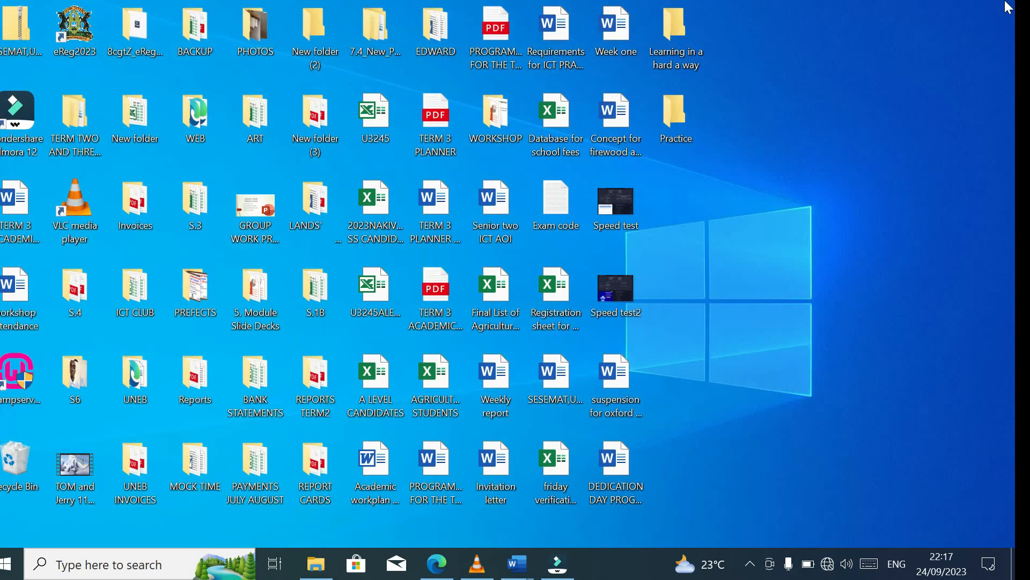
left_click(996, 9)
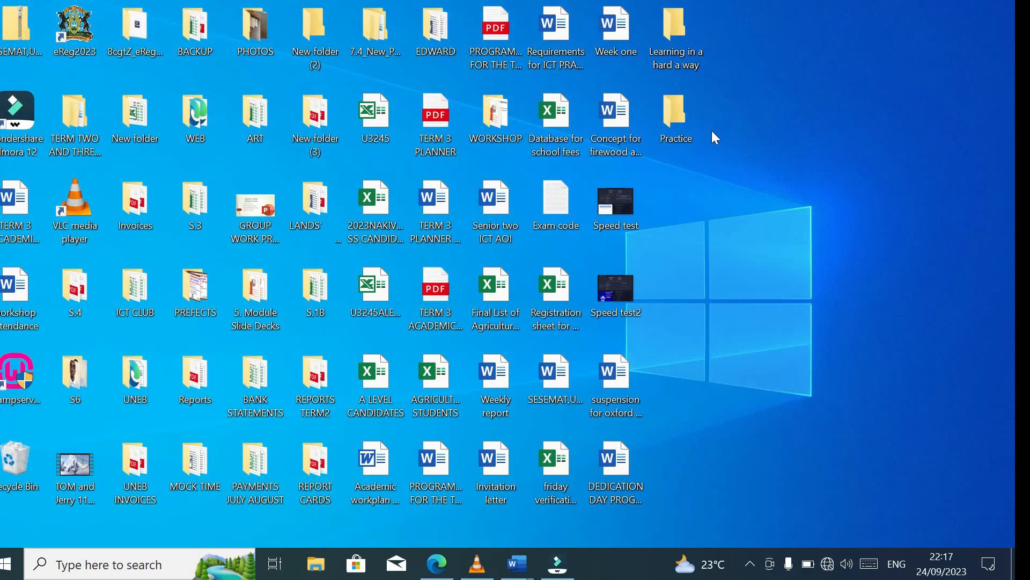
Open the Practice folder and create a subfolder named Basics inside it.
double_click(678, 113)
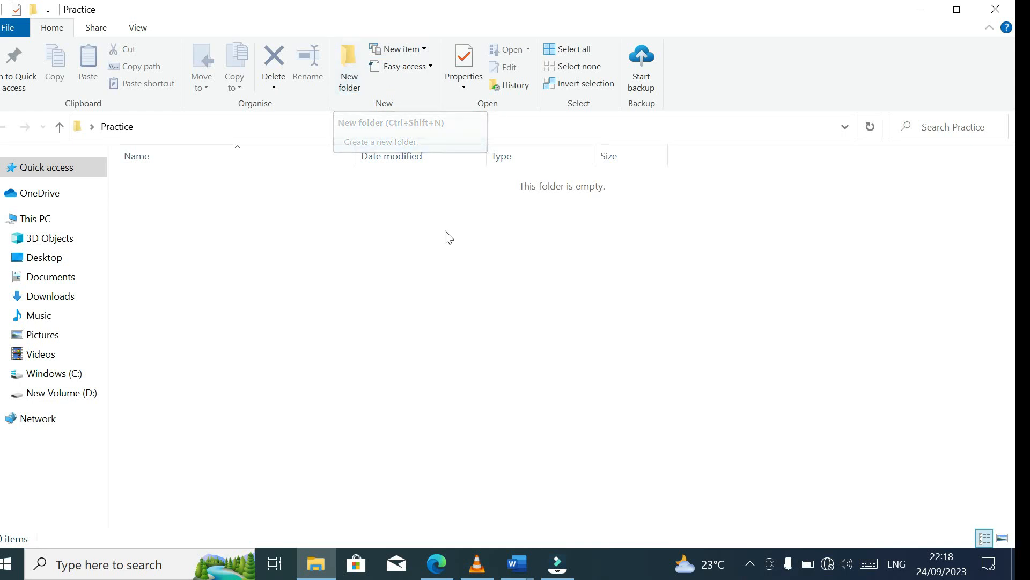
left_click(346, 75)
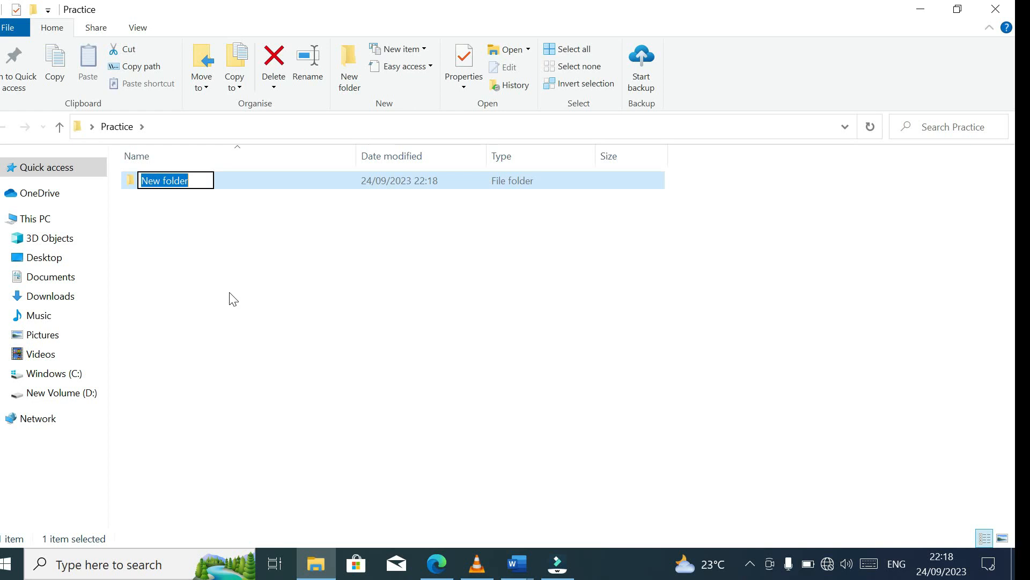
type("B")
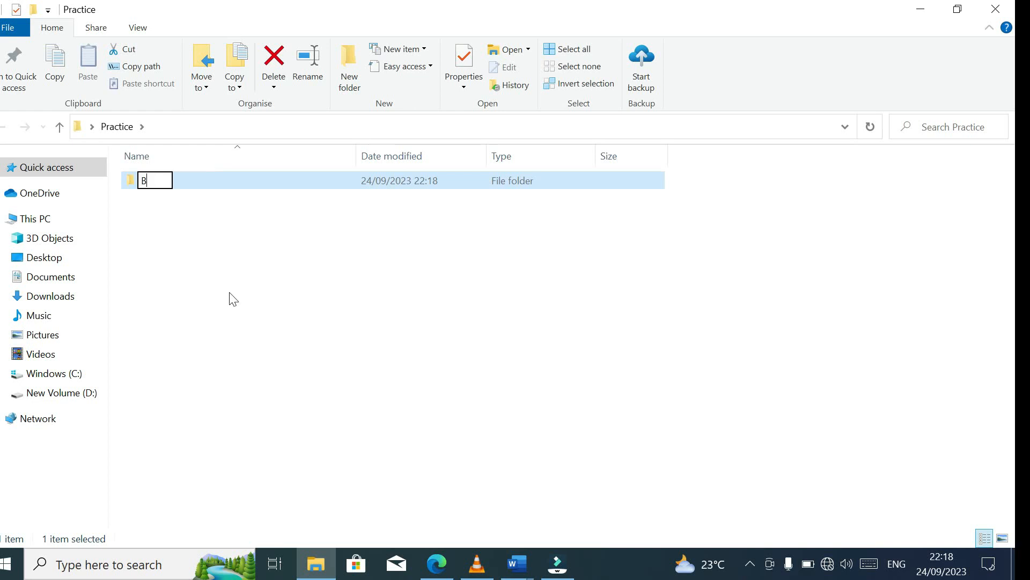
type("asics")
left_click(297, 332)
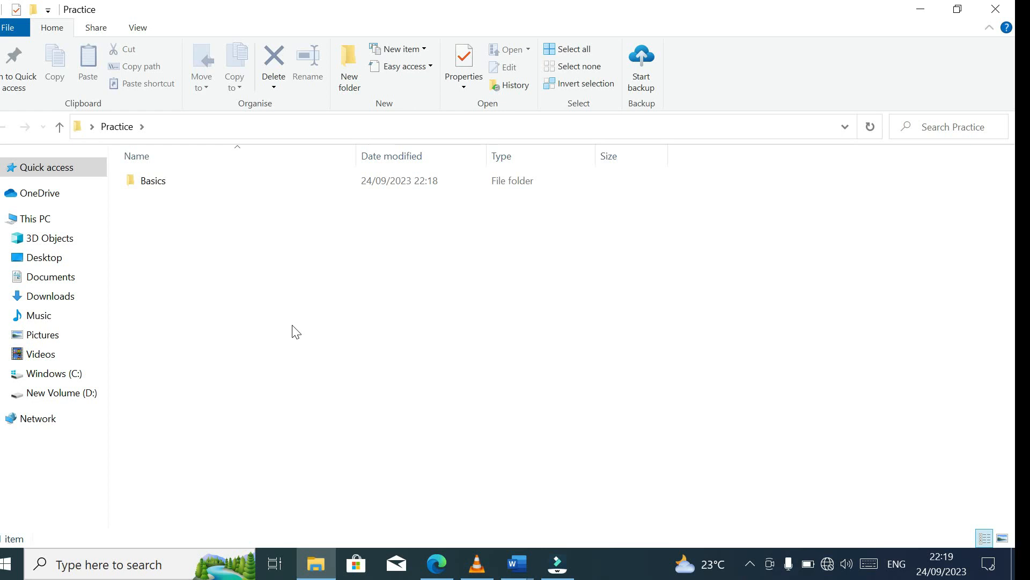
Create a second subfolder named Biodata inside the Practice folder.
left_click(345, 65)
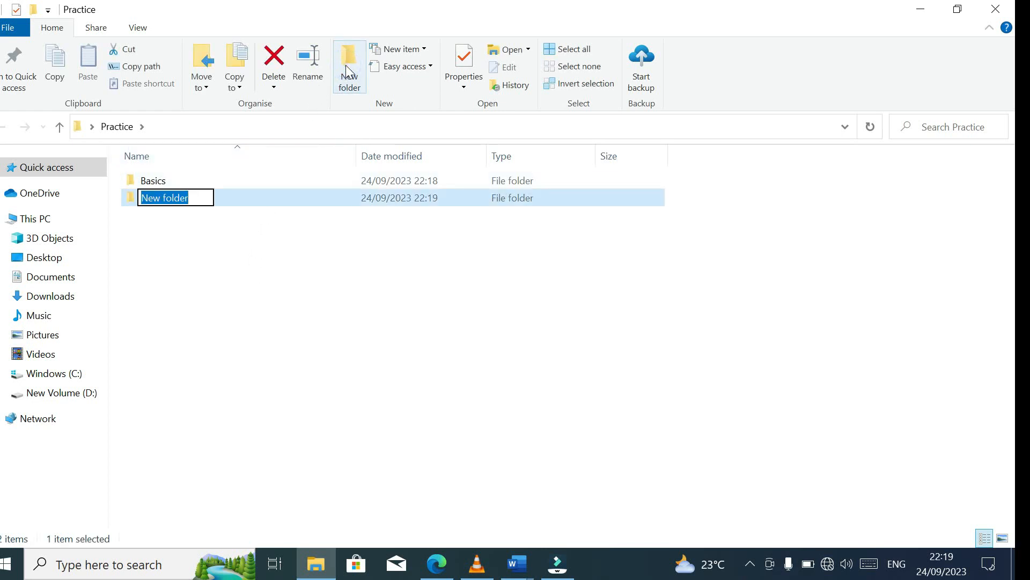
type("B")
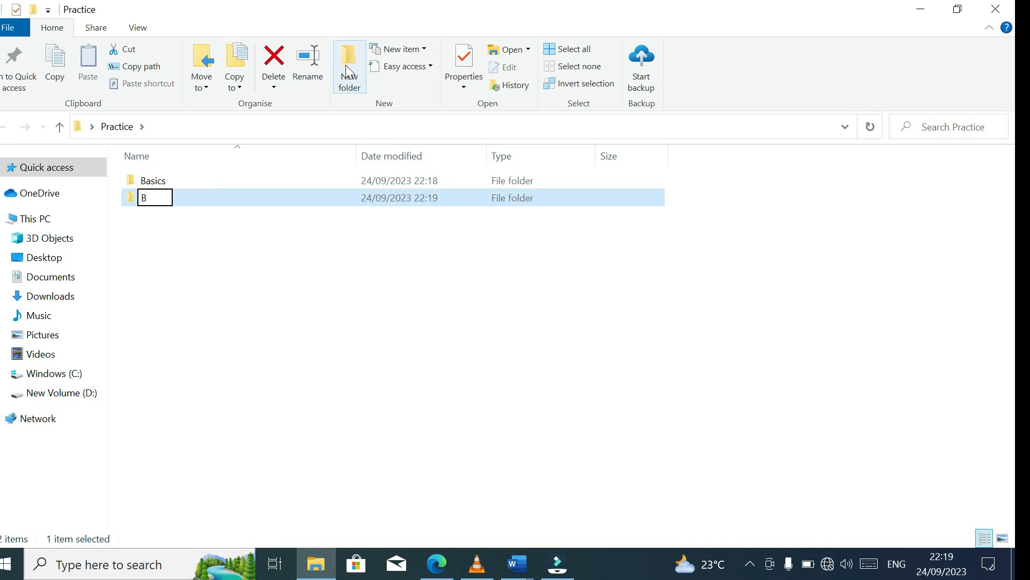
type("iodata")
left_click(314, 301)
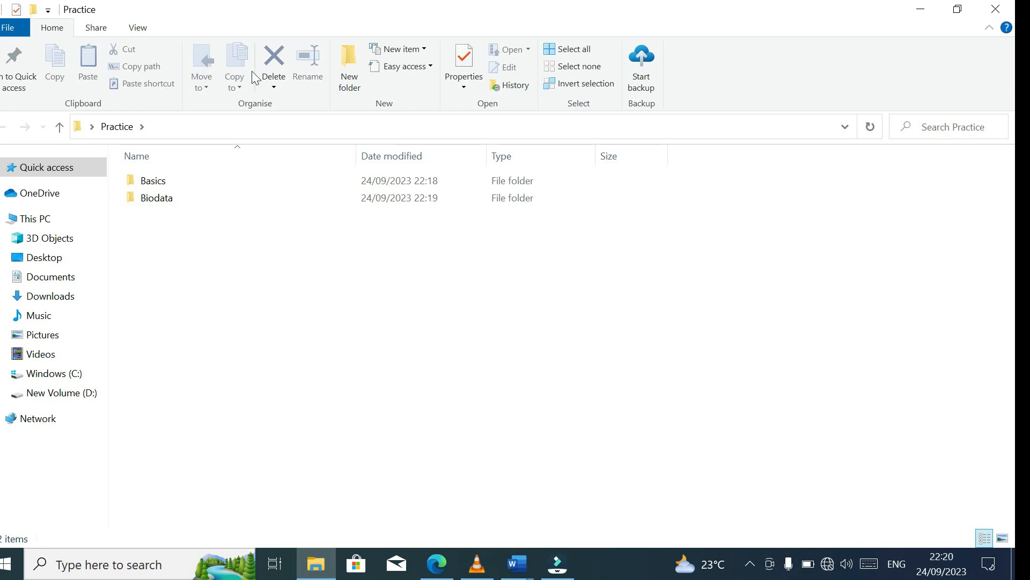
left_click(131, 126)
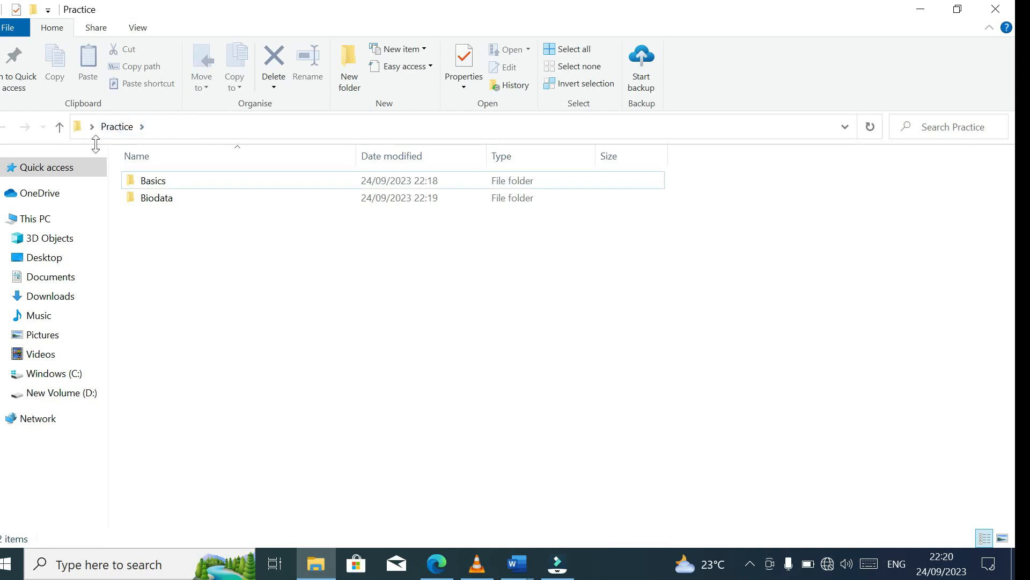
Open Notepad and write "Welcome to learning in a hard way" in the blank document.
left_click(51, 565)
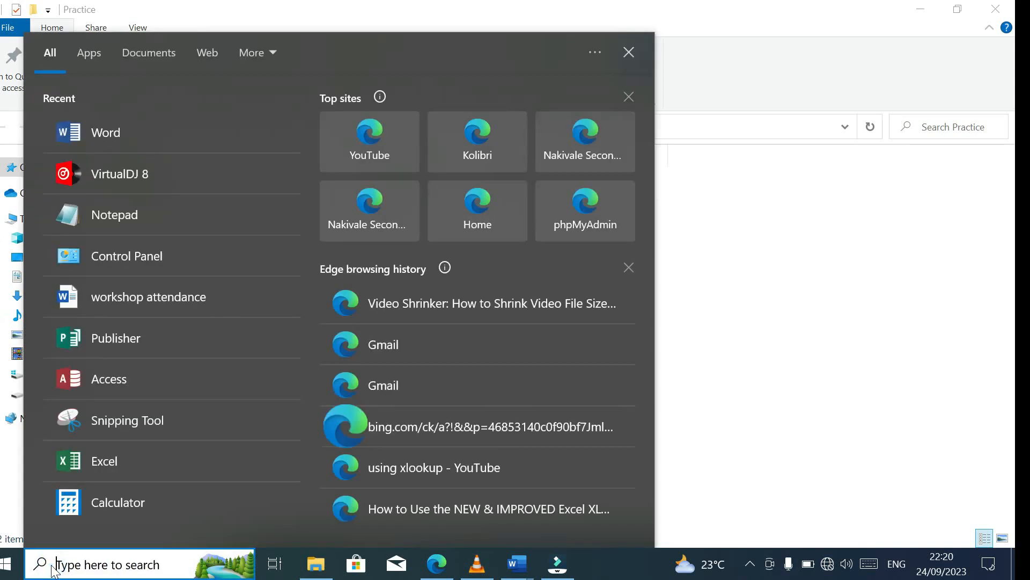
type("note")
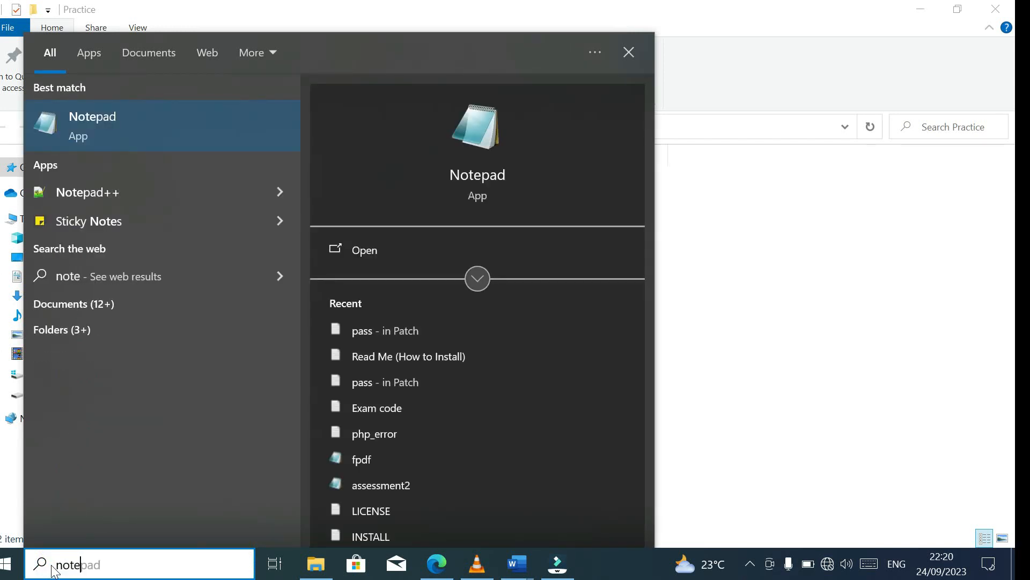
left_click(115, 129)
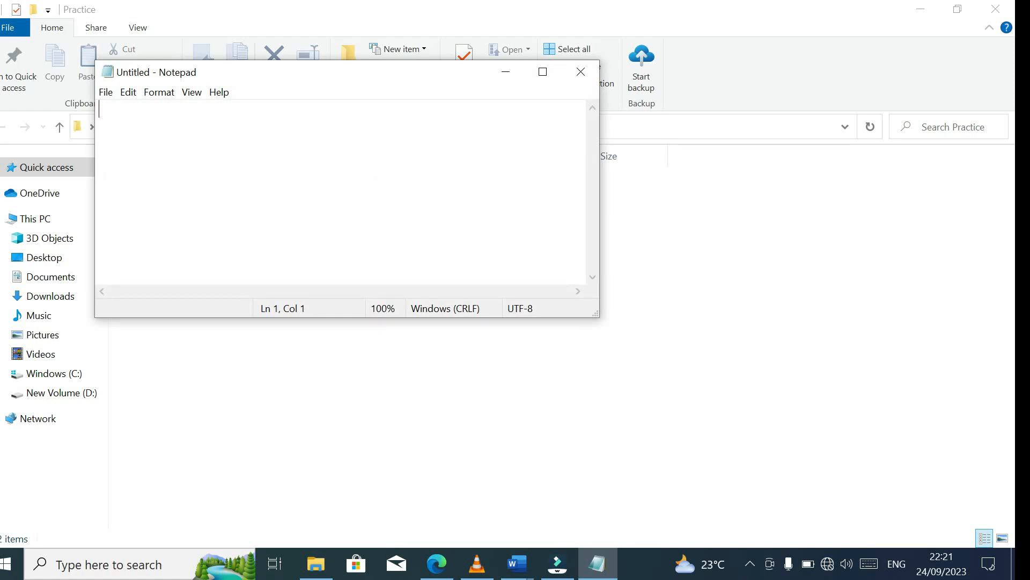
type("Welco")
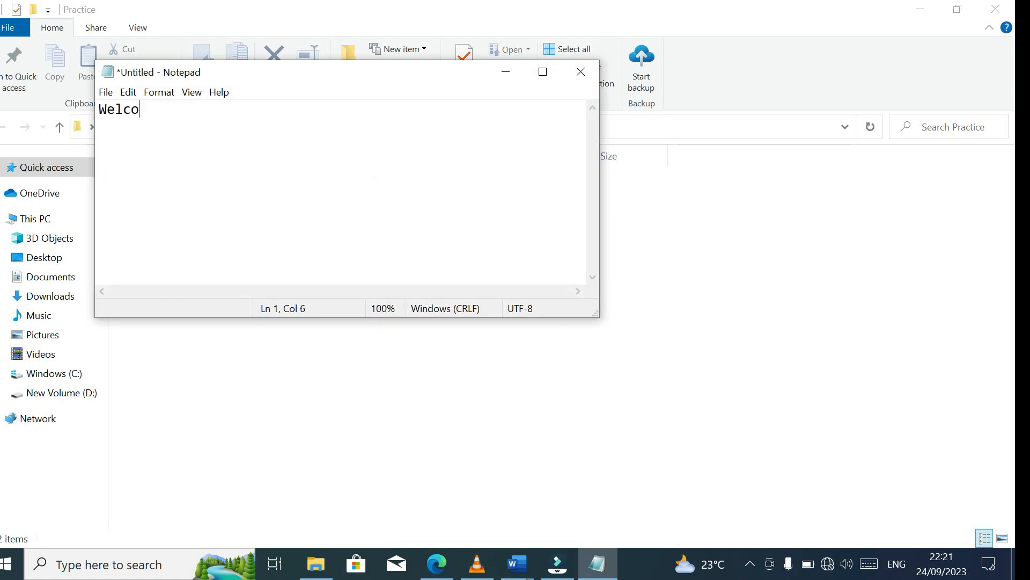
type("me to learnin")
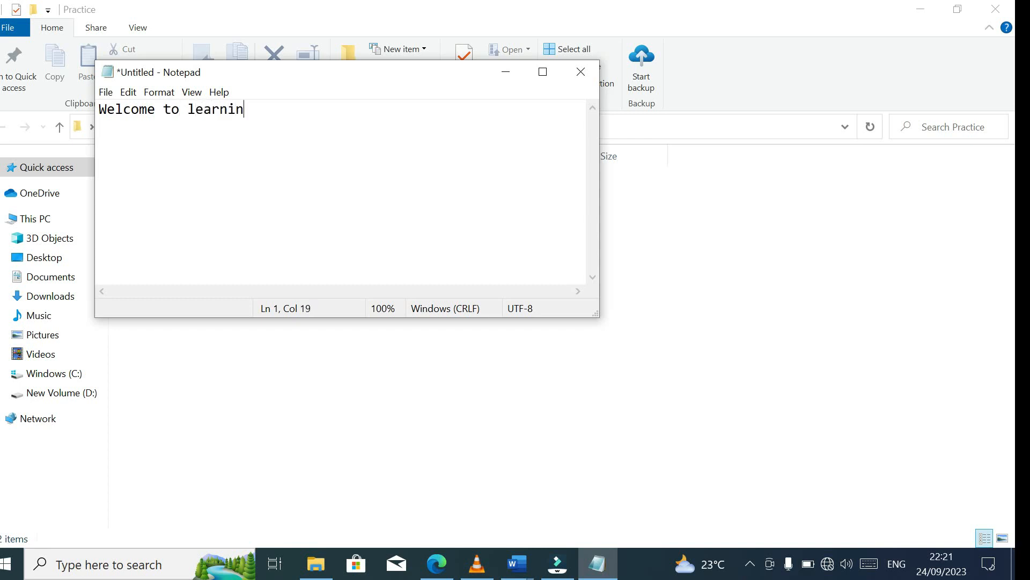
type("g in a hard way")
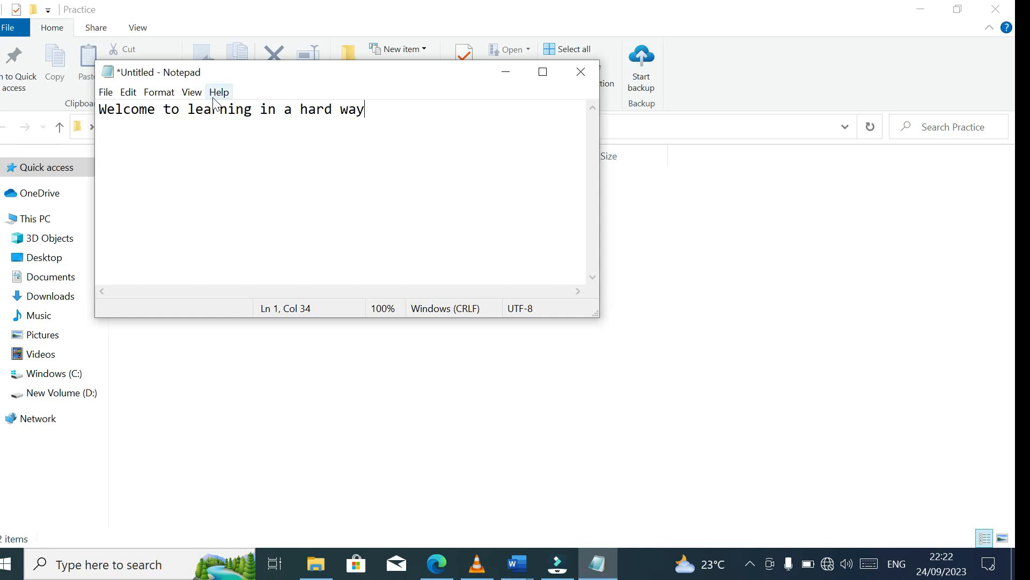
Start saving the note as a new file and choose the Basics subfolder of the desktop's Practice folder as its location.
left_click(107, 95)
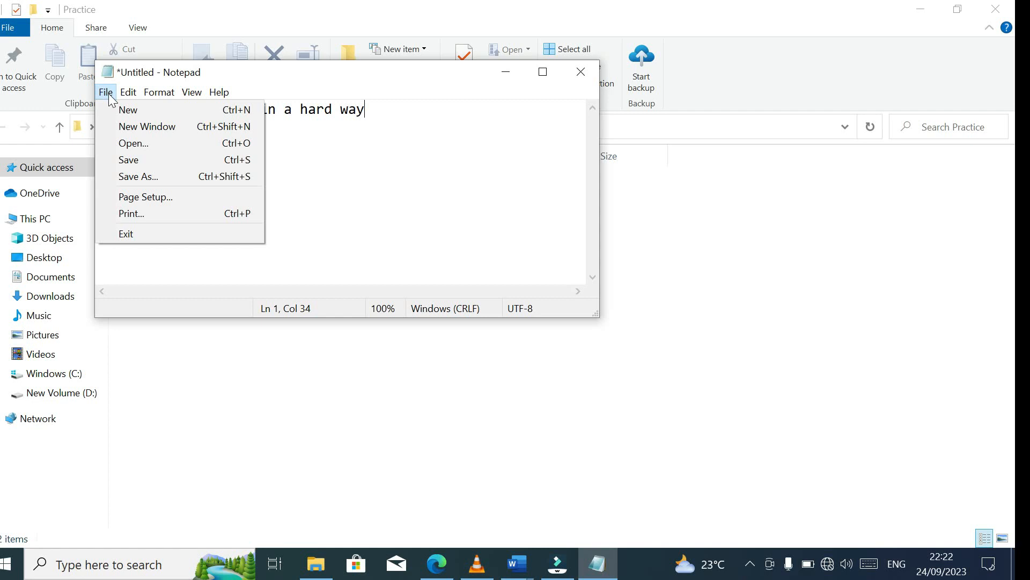
left_click(142, 177)
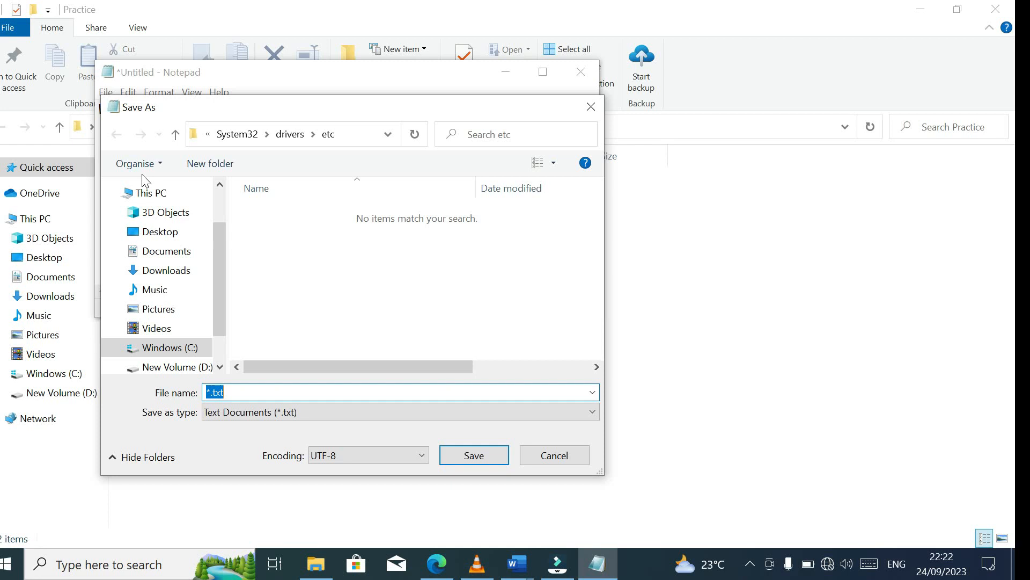
left_click(172, 231)
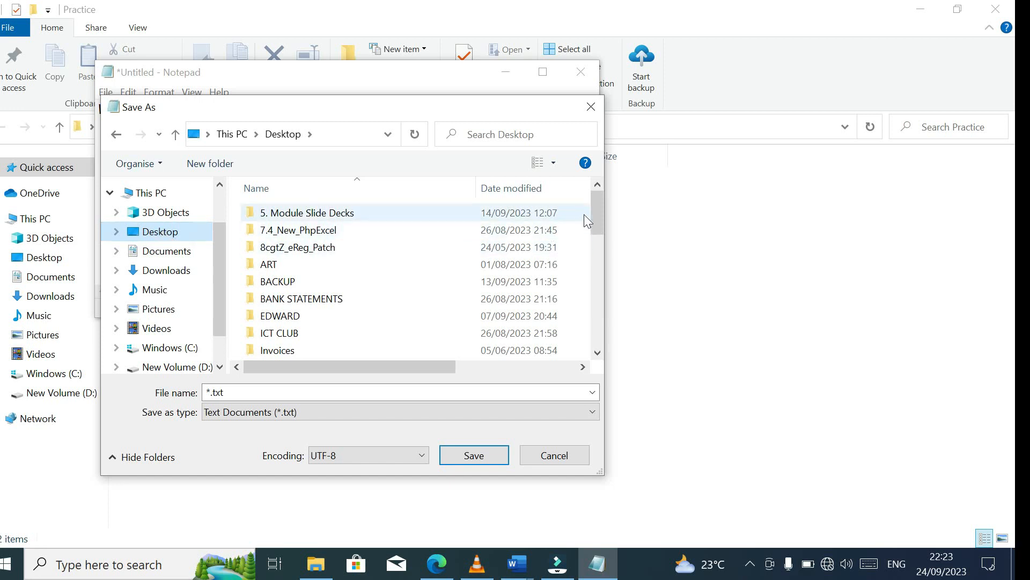
left_click_drag(595, 214, 595, 265)
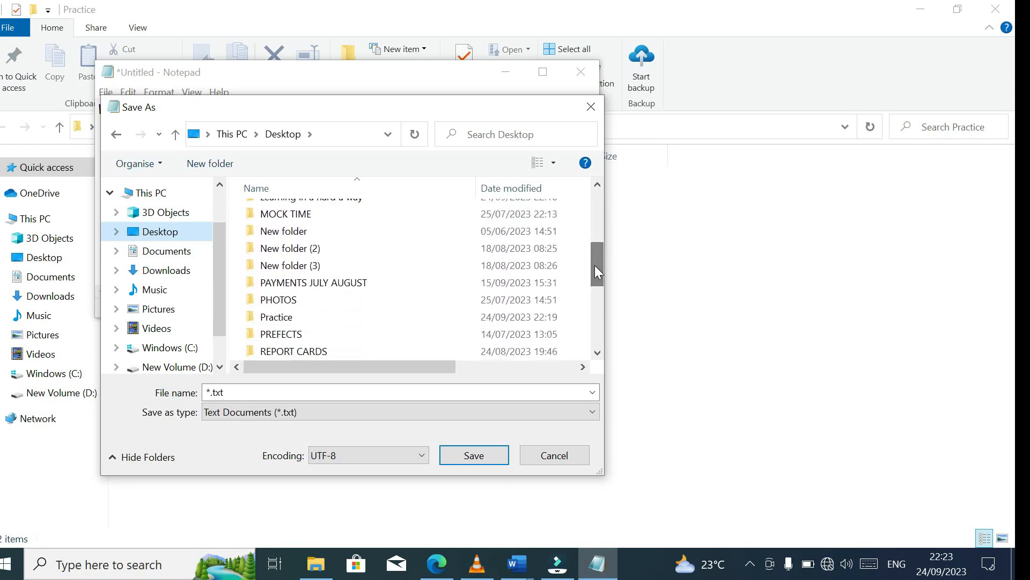
double_click(297, 321)
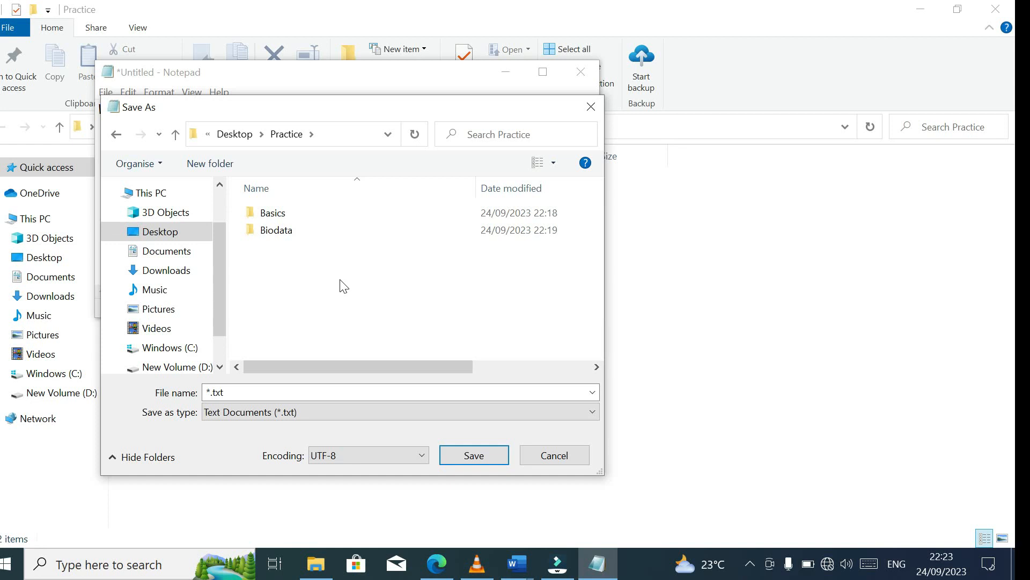
double_click(307, 218)
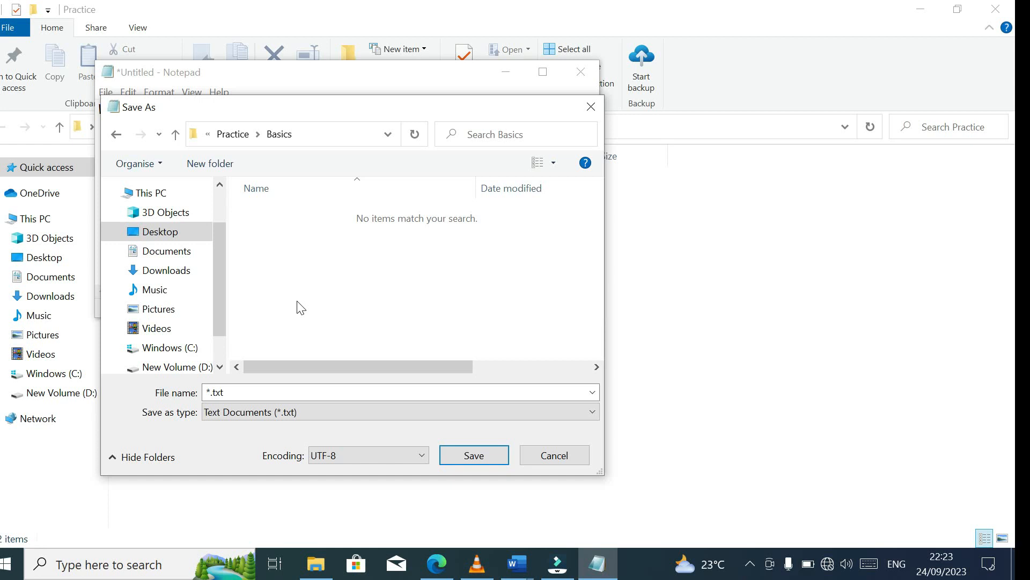
Name the file "Saving work in a folder.docx", save it in the Basics folder, and close Notepad.
left_click(257, 390)
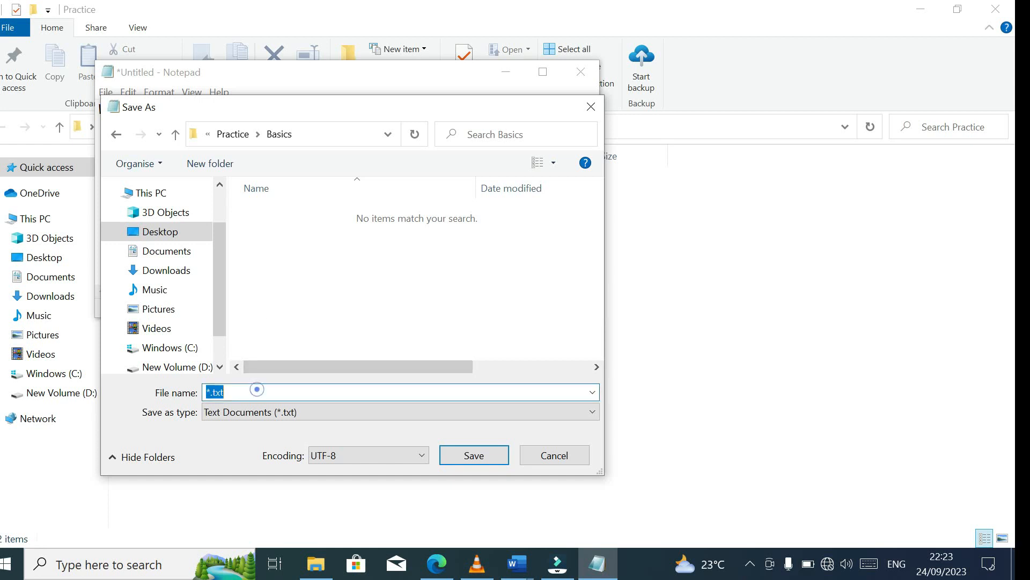
key("BackSpace")
type("Saving work in a folder")
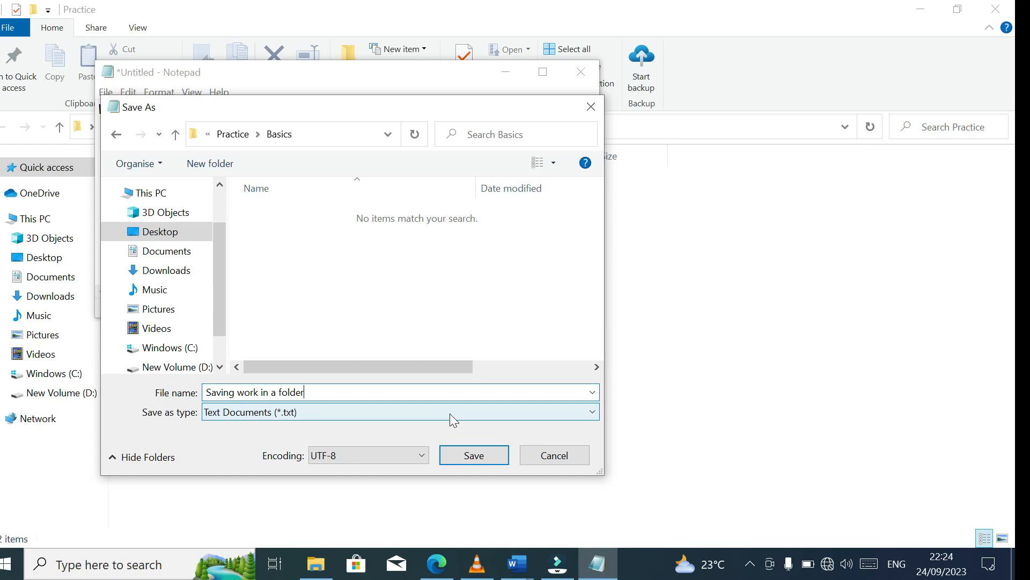
type(".docx")
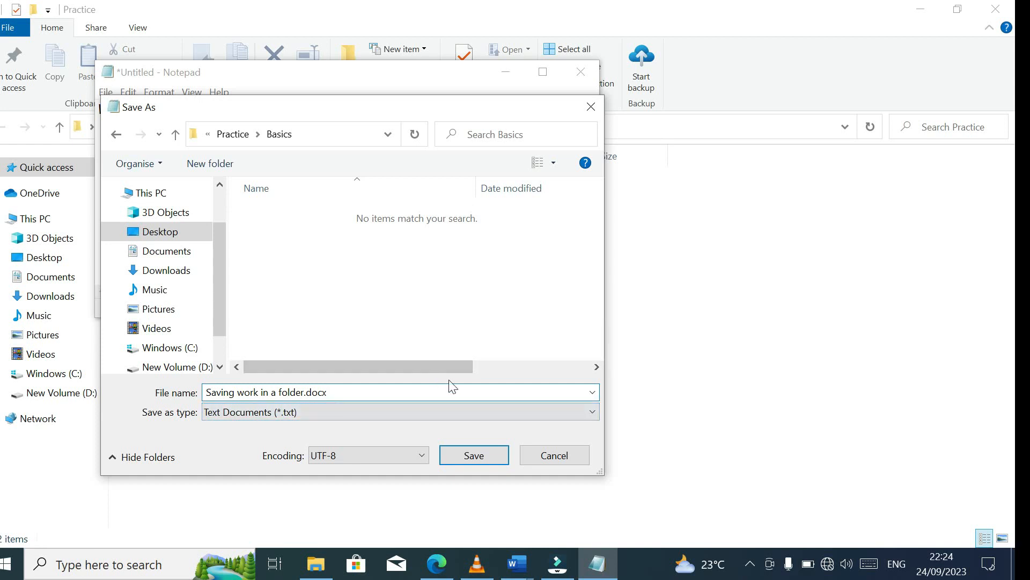
left_click(460, 456)
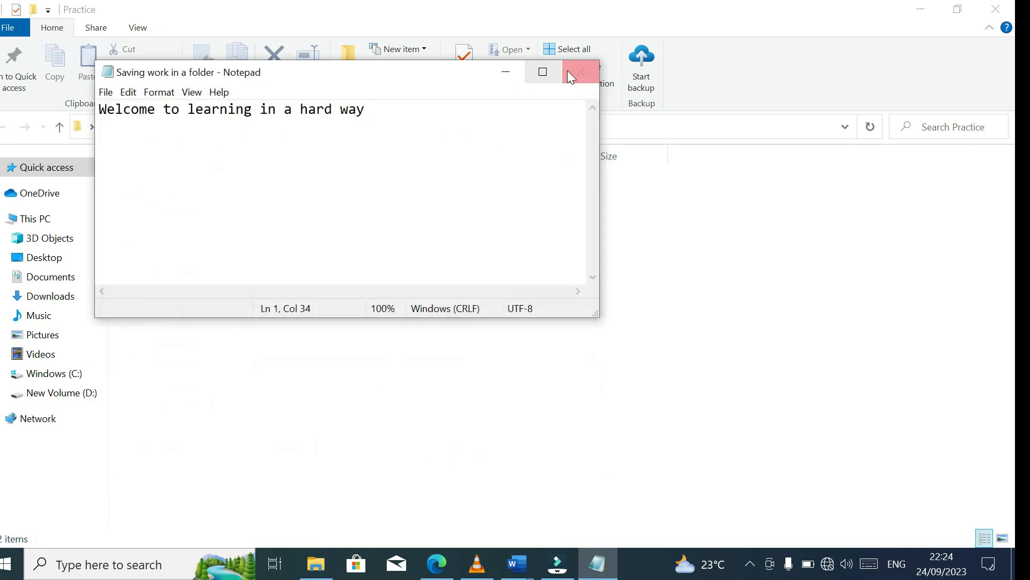
left_click(581, 72)
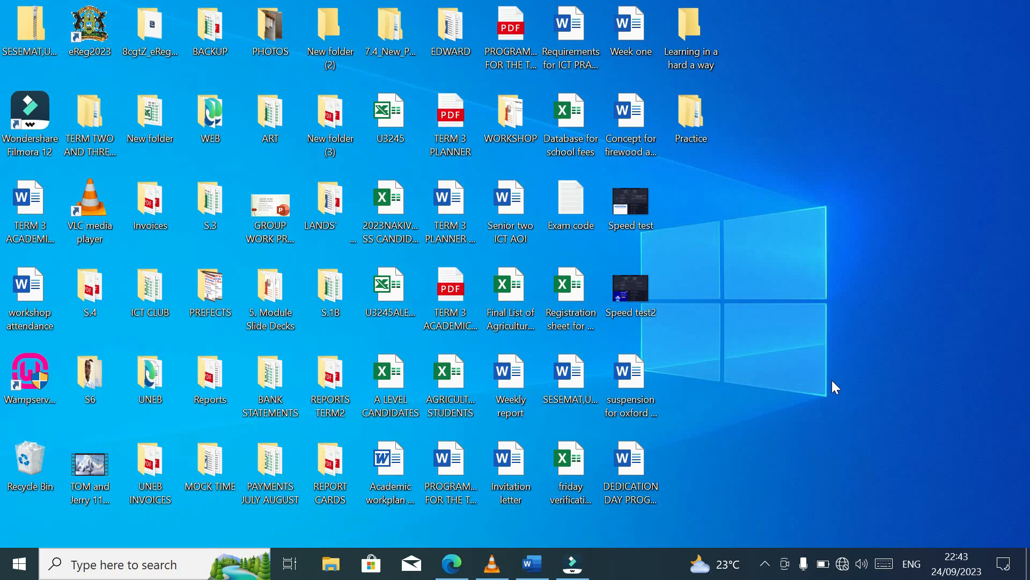
Open the Practice folder from the desktop and go into its Basics subfolder to check for the saved file.
double_click(712, 102)
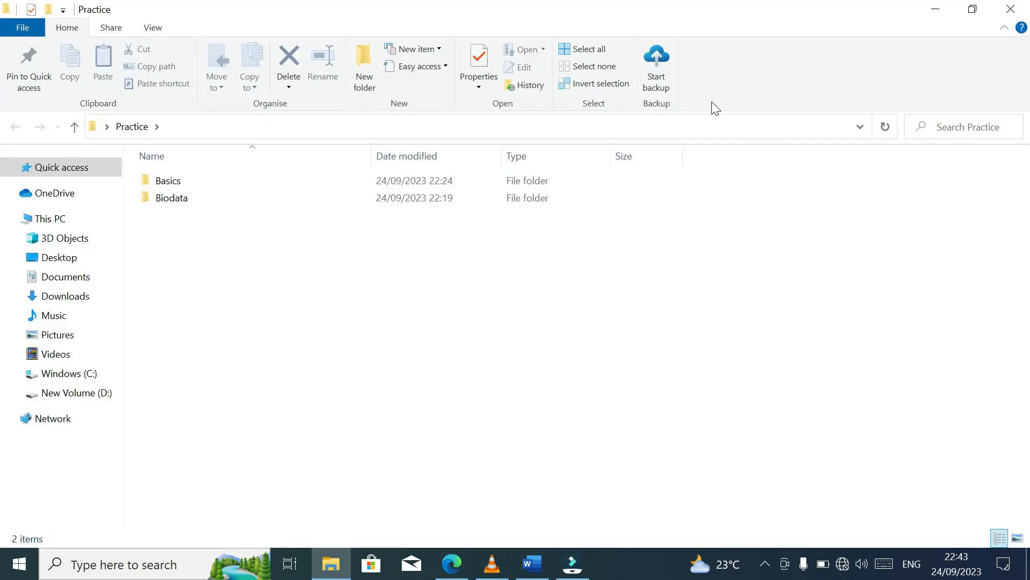
double_click(248, 183)
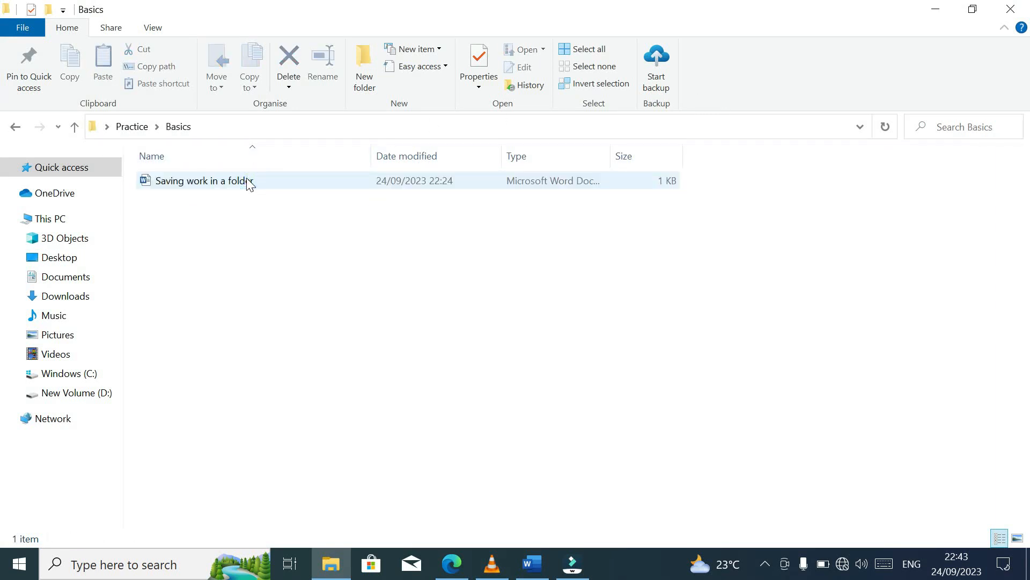